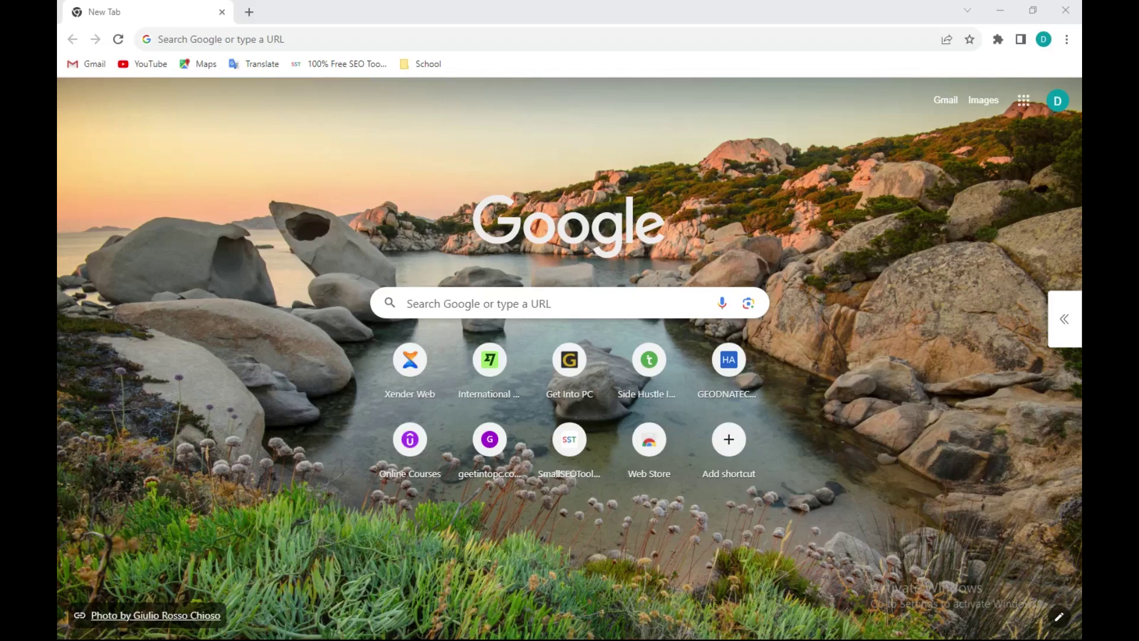
left_click(534, 303)
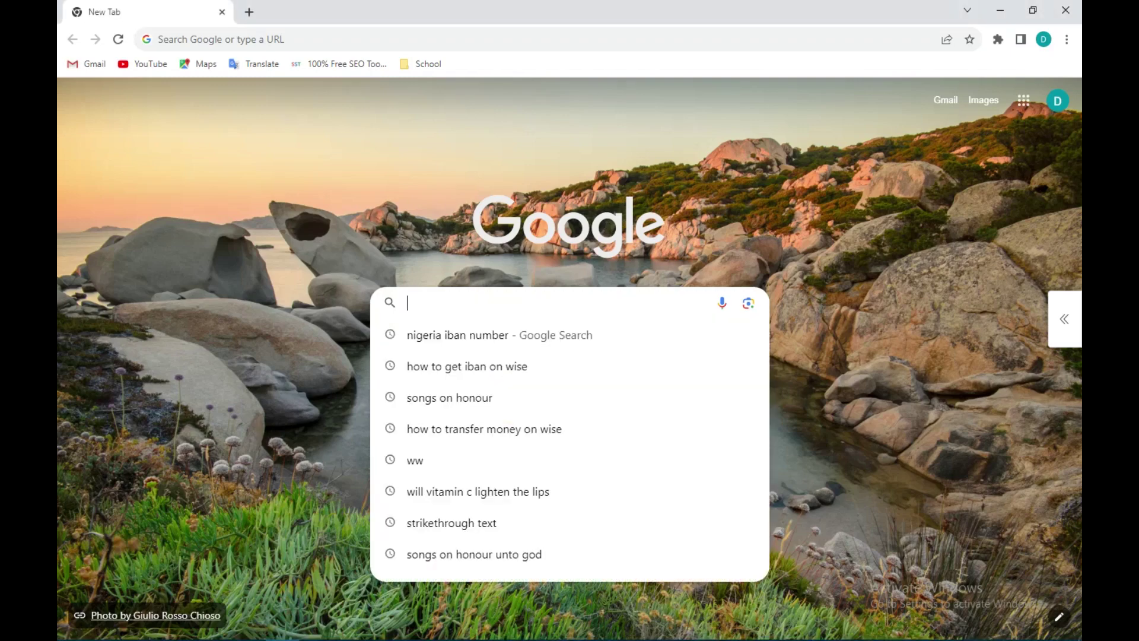
type("www")
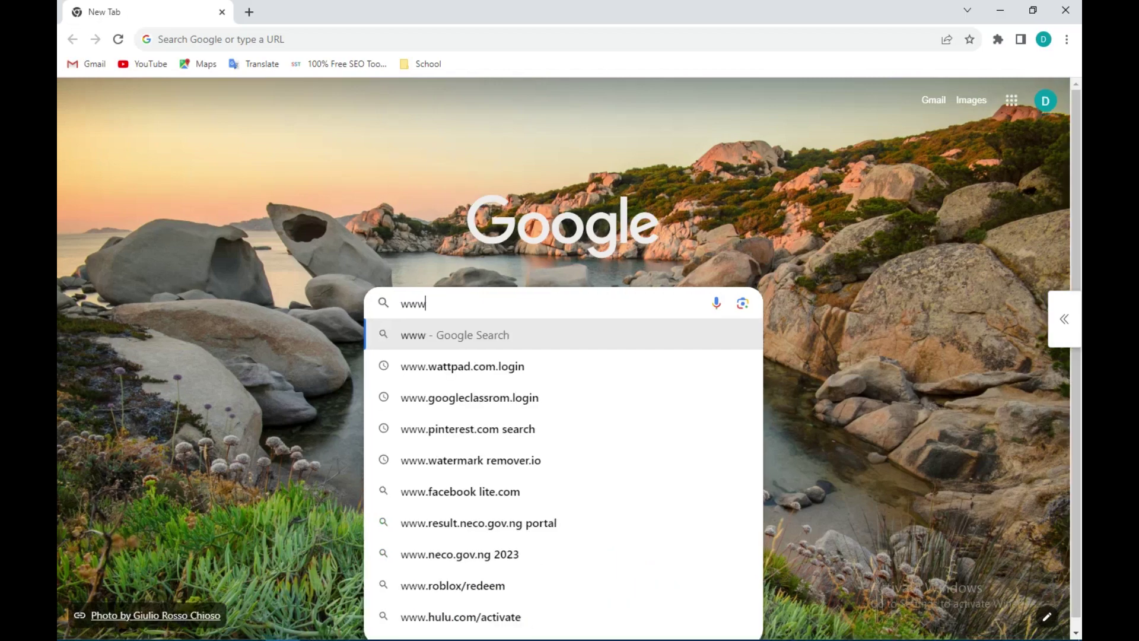
type(".udem")
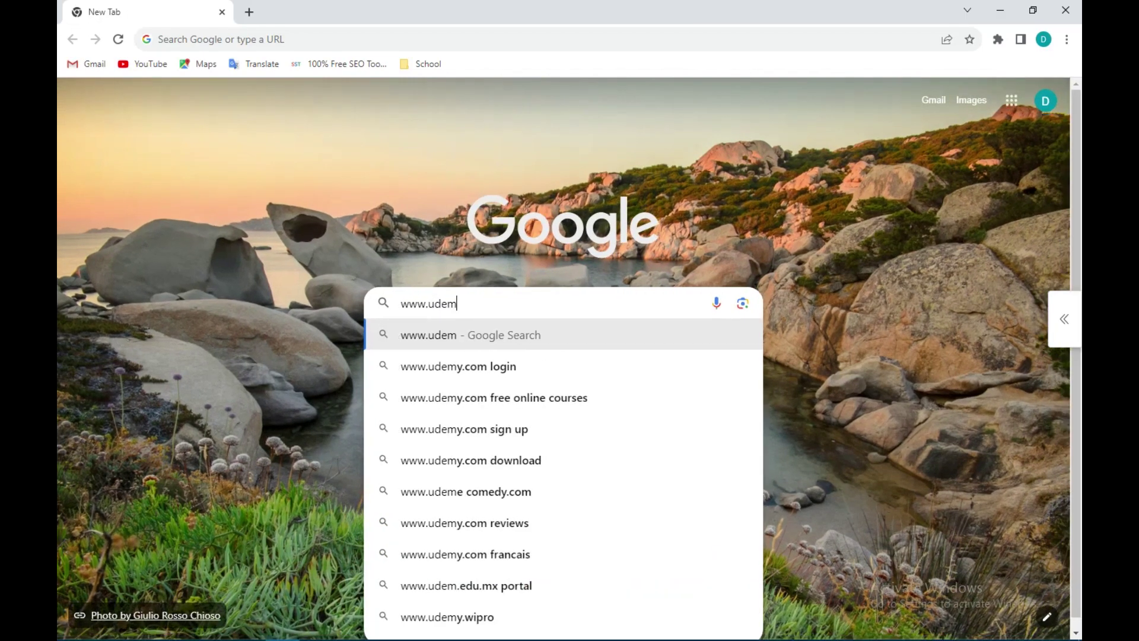
type("y.co")
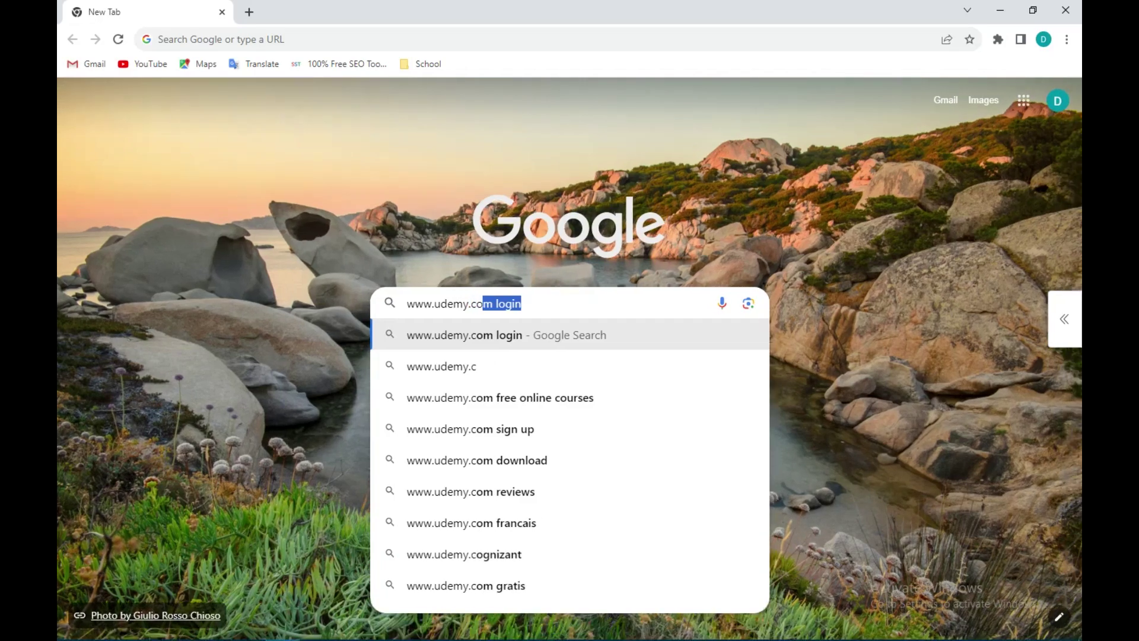
type("m")
key("Return")
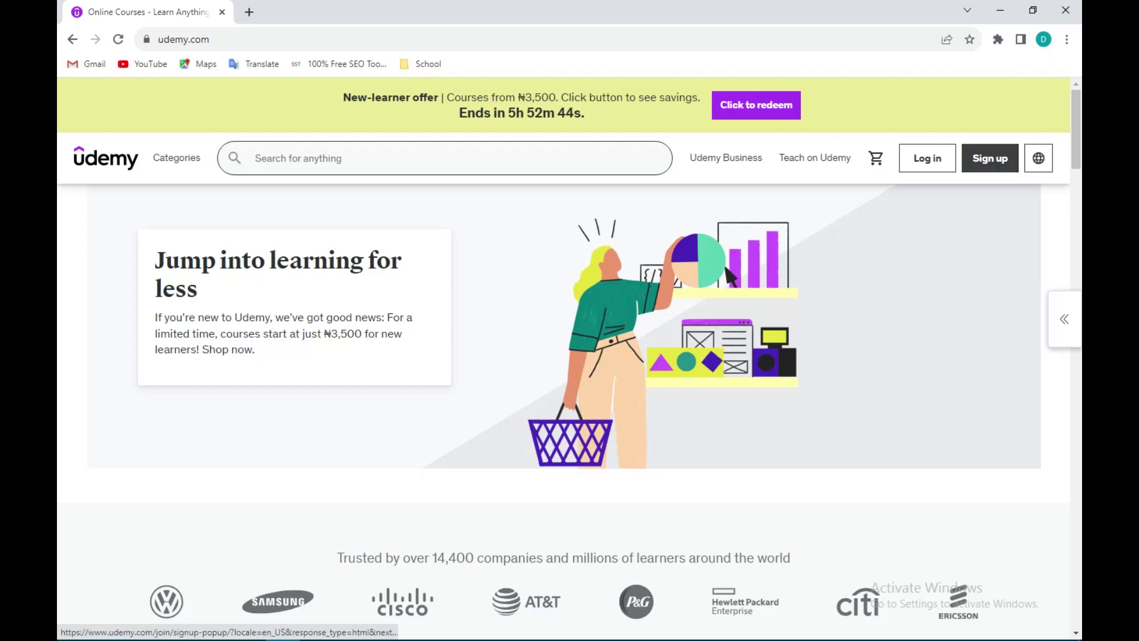
Start creating a new account from the Sign up button in Udemy's header
left_click(990, 158)
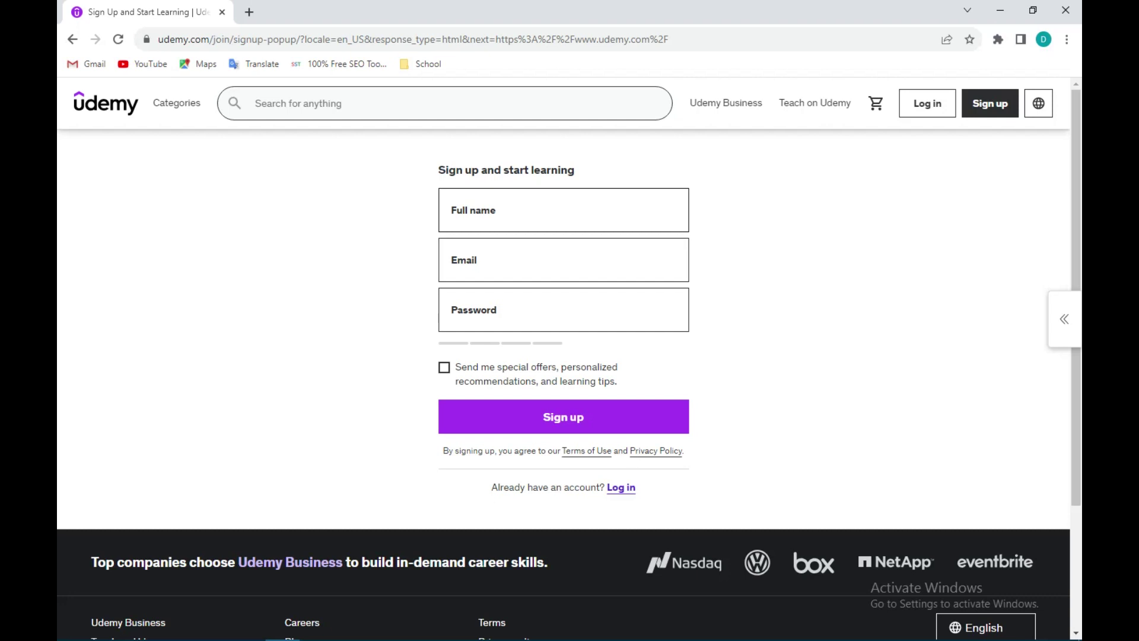
Fill the full name and email from Chrome's saved autofill suggestions
left_click(524, 215)
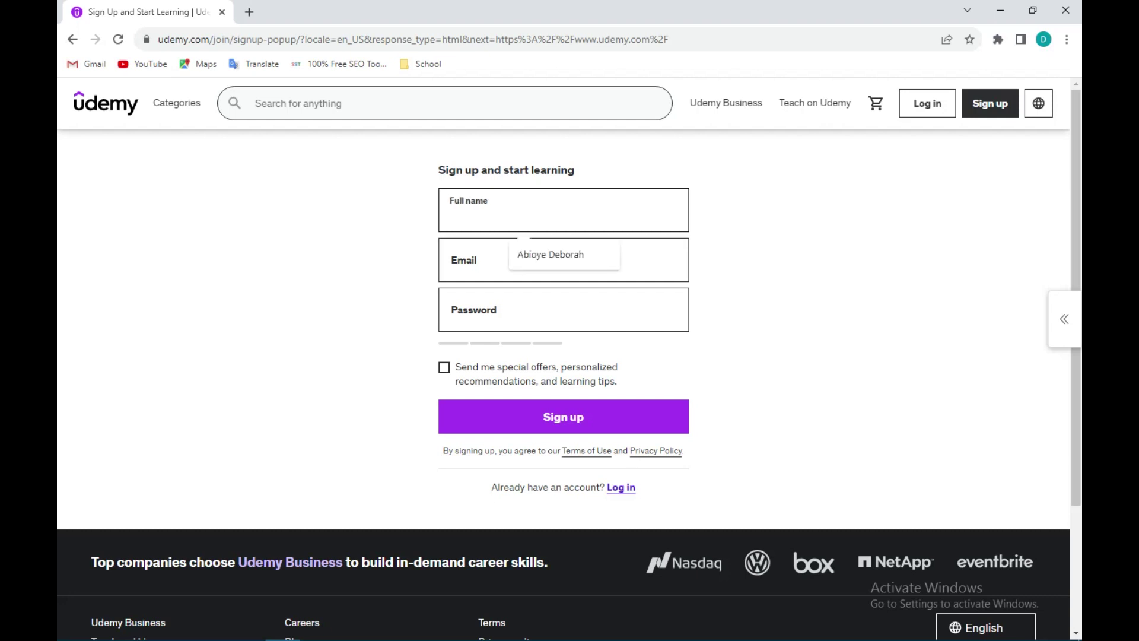
key("Down")
key("Return")
key("Tab")
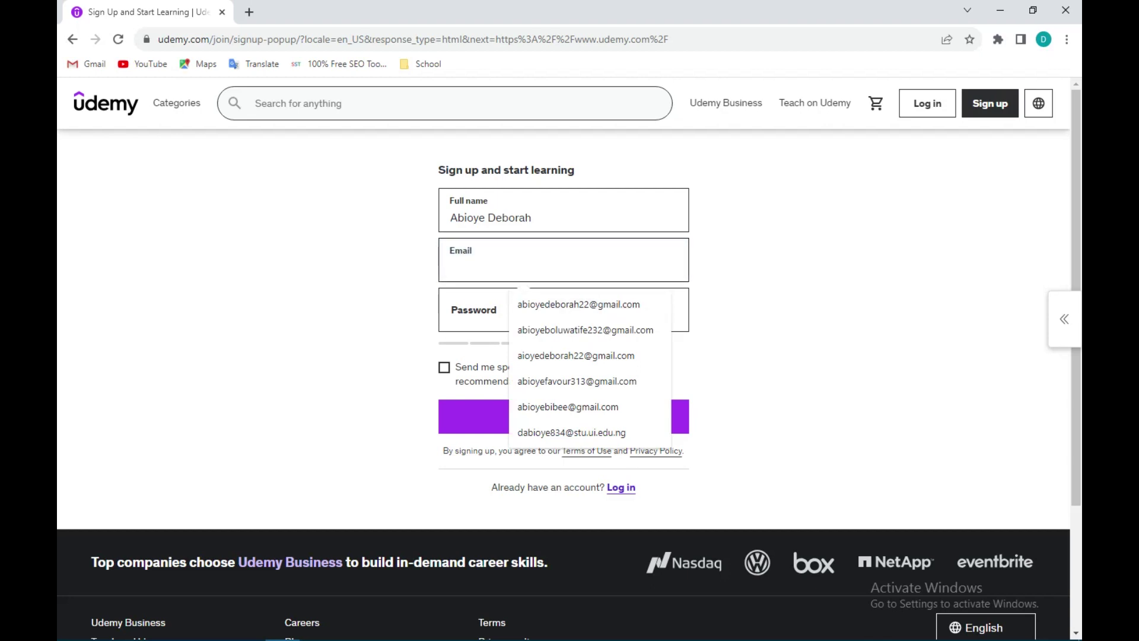
key("Down")
key("Down")
key("Down")
key("Up")
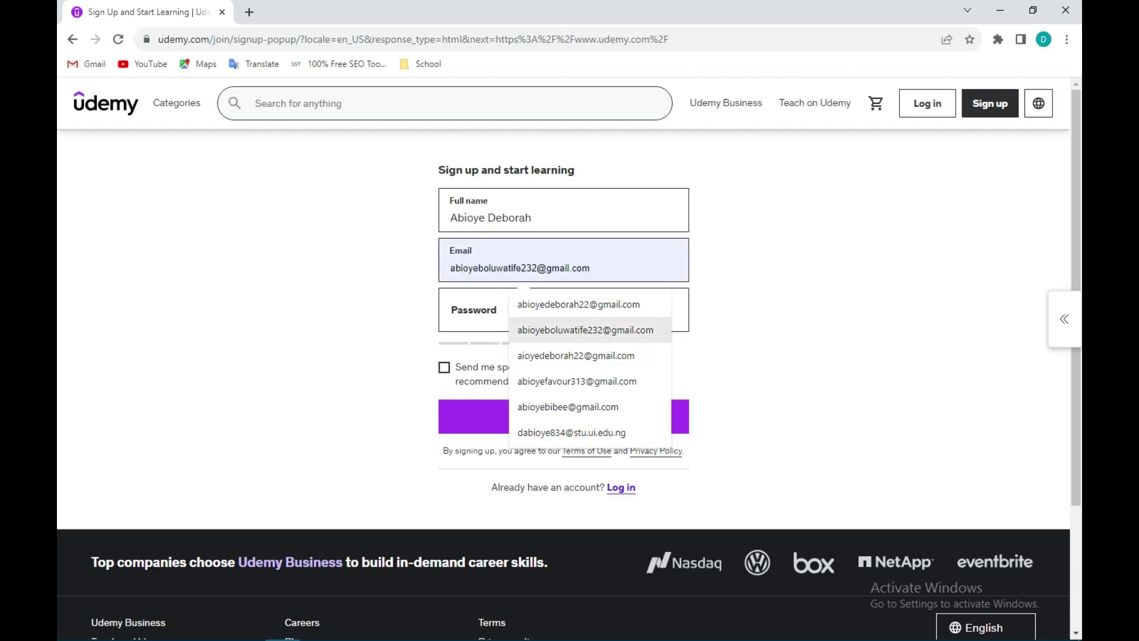
key("Down")
key("Down")
key("Up")
key("Up")
key("Up")
key("Up")
key("Down")
key("Up")
key("Down")
key("Down")
key("Return")
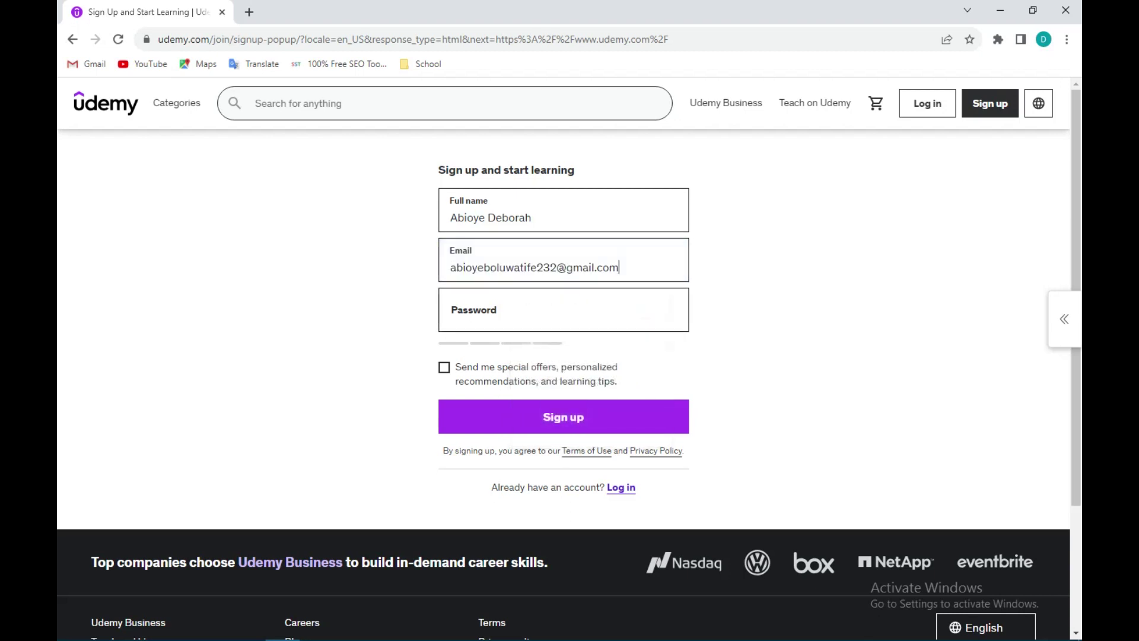
key("Tab")
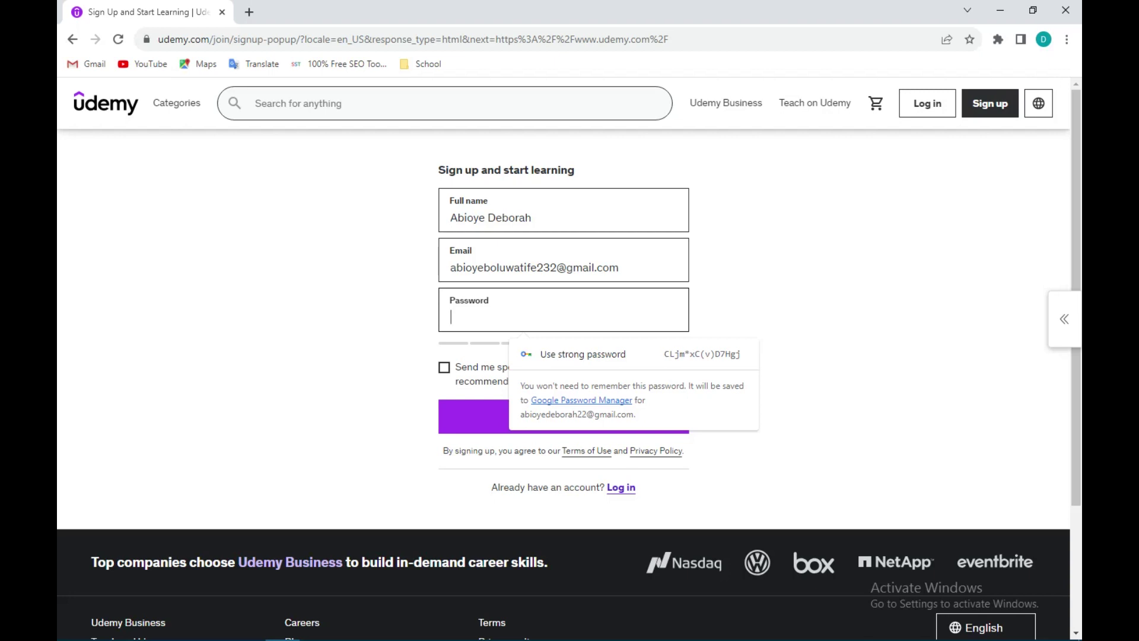
type("a")
type("a")
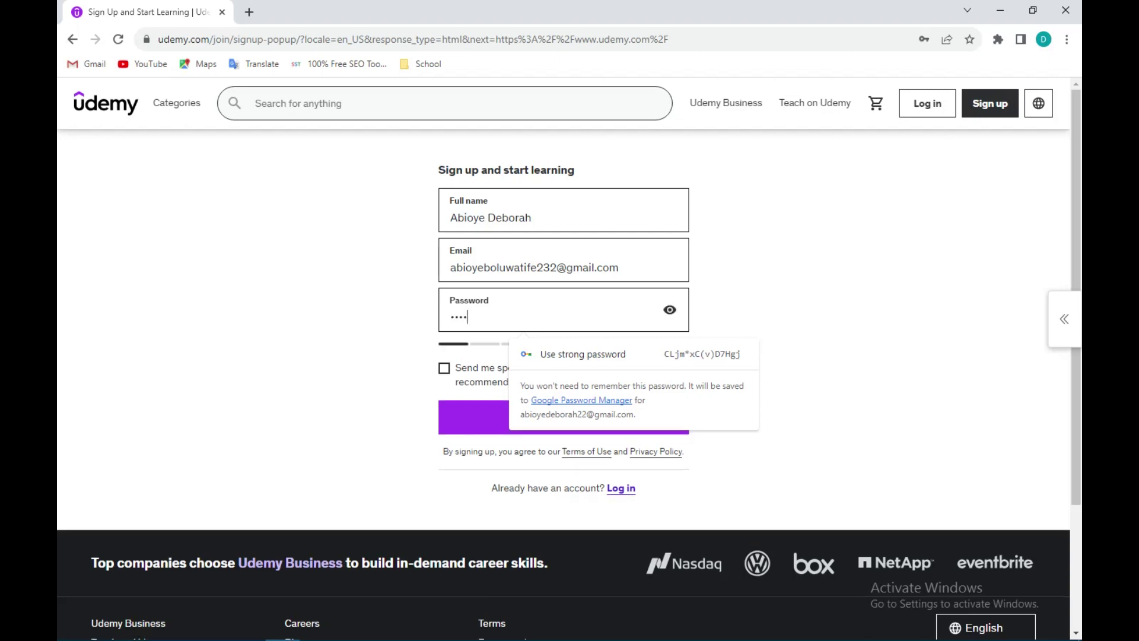
type("a")
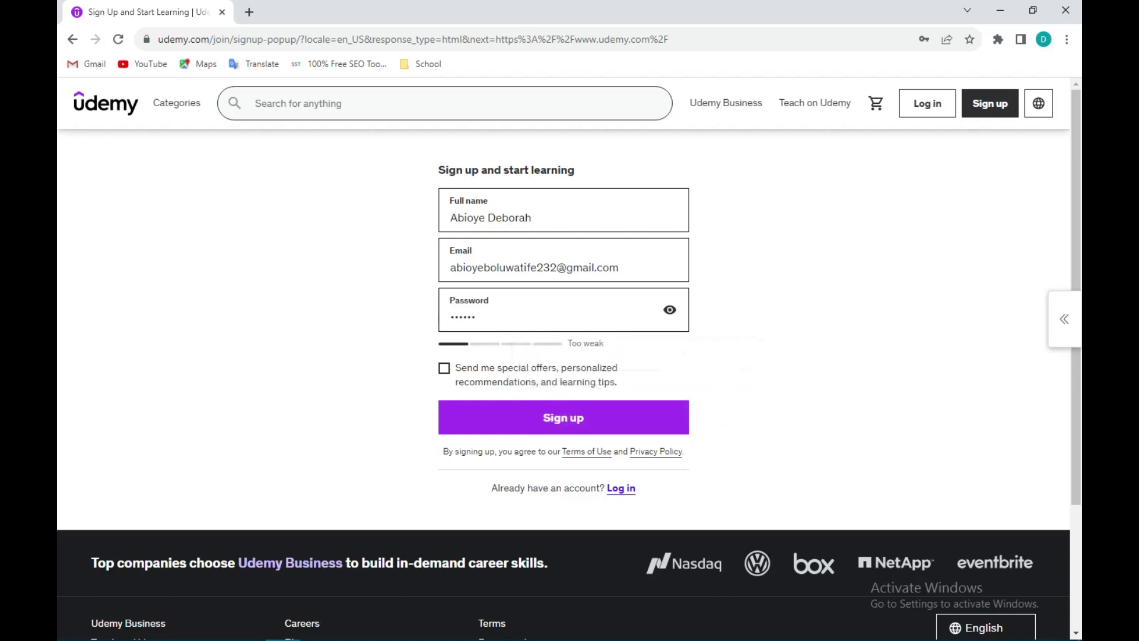
type("aaa")
type("a")
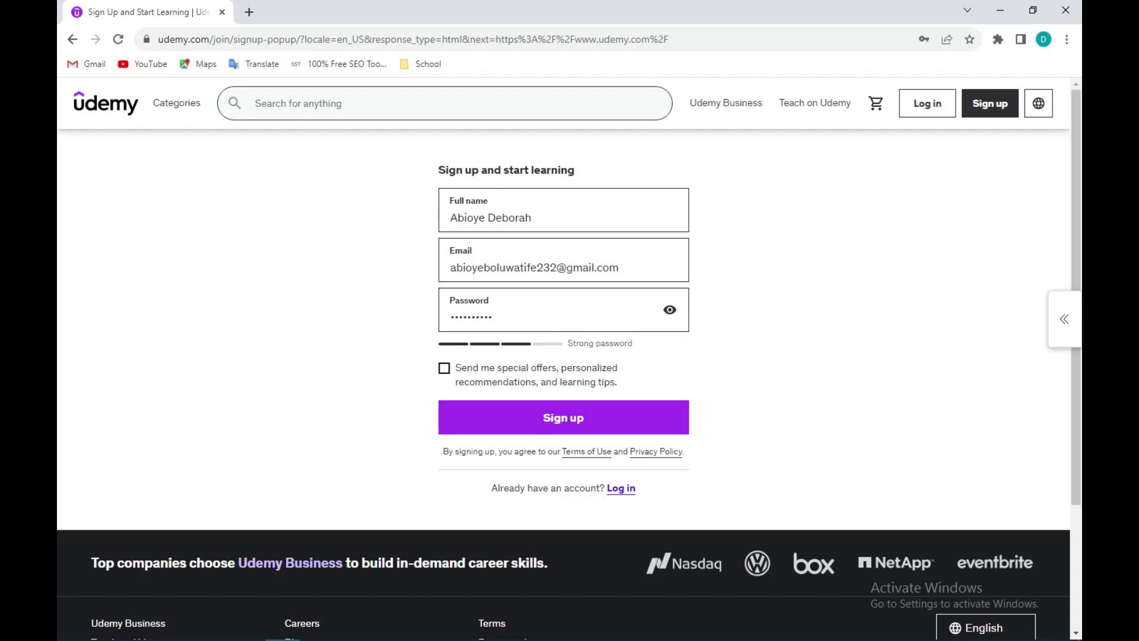
left_click(443, 368)
left_click(563, 416)
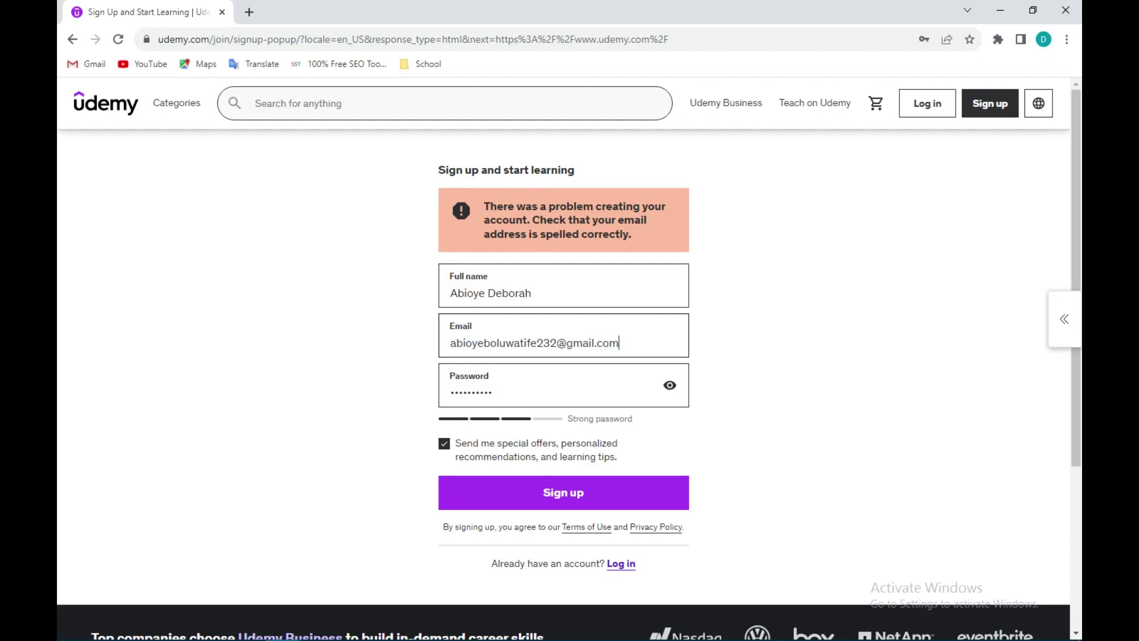
Replace the rejected email with another saved address and resubmit the sign-up
key("shift+Left")
key("shift+Left")
key("shift+Left")
key("shift+Left")
key("shift+Left")
key("shift+Left")
key("shift+Left")
key("shift+Left")
type("a")
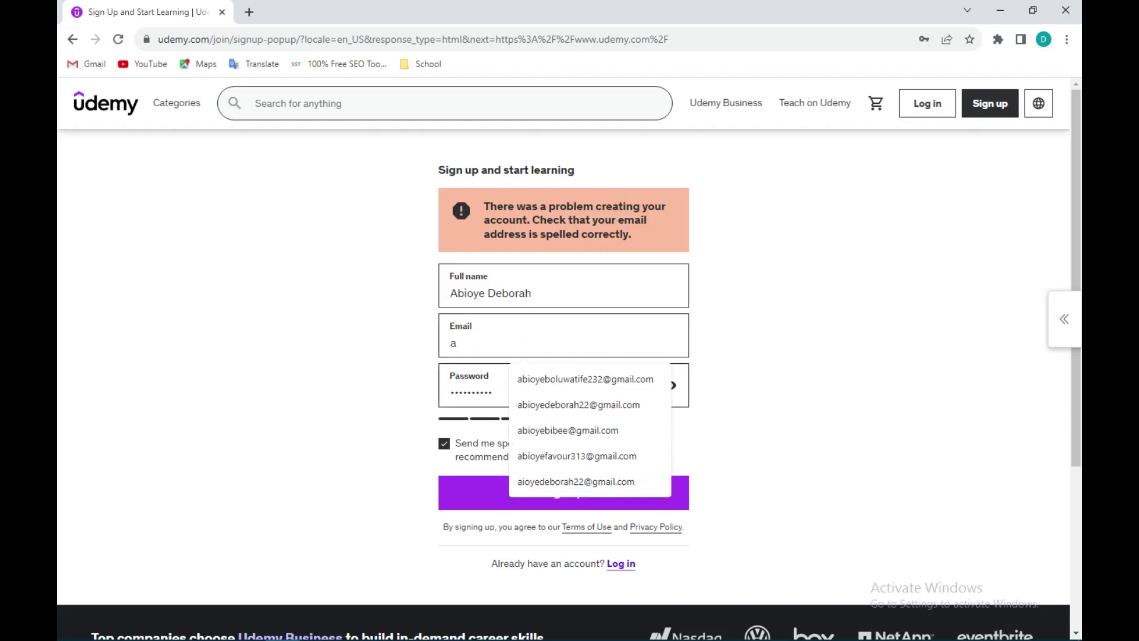
key("Down")
key("Down")
key("Down")
key("Down")
key("Return")
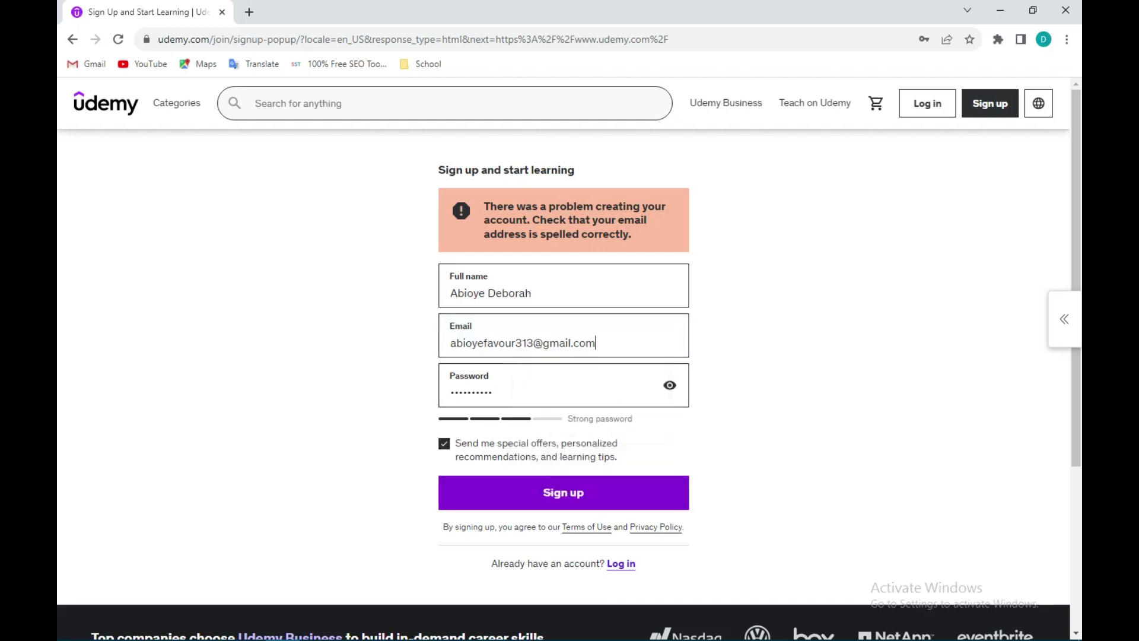
key("Return")
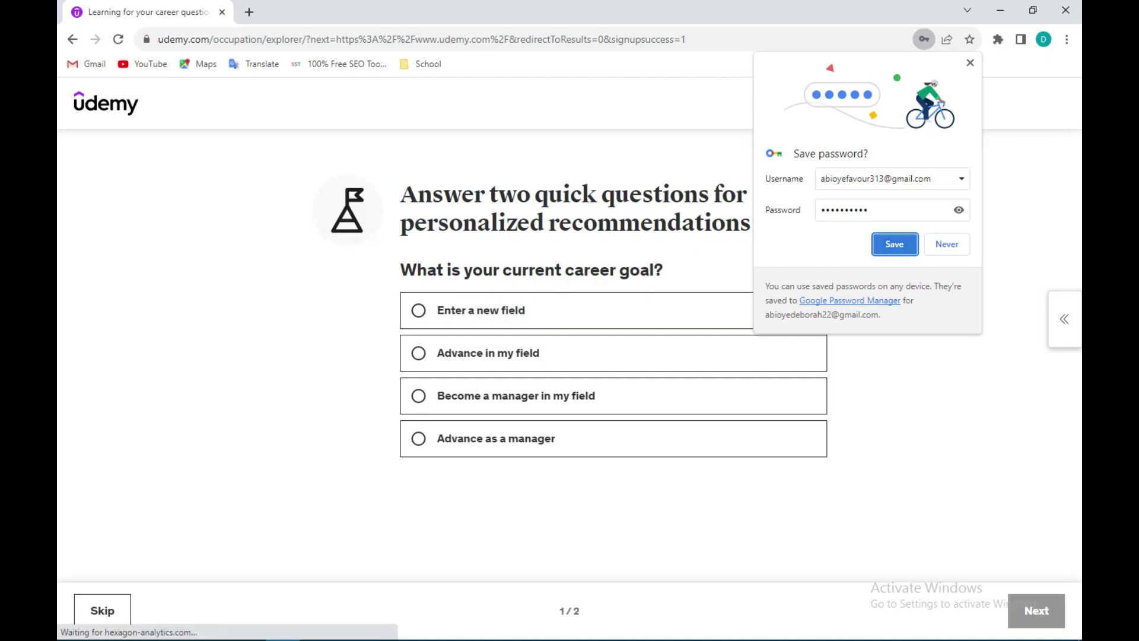
Dismiss Chrome's Save password prompt with Escape
key("Escape")
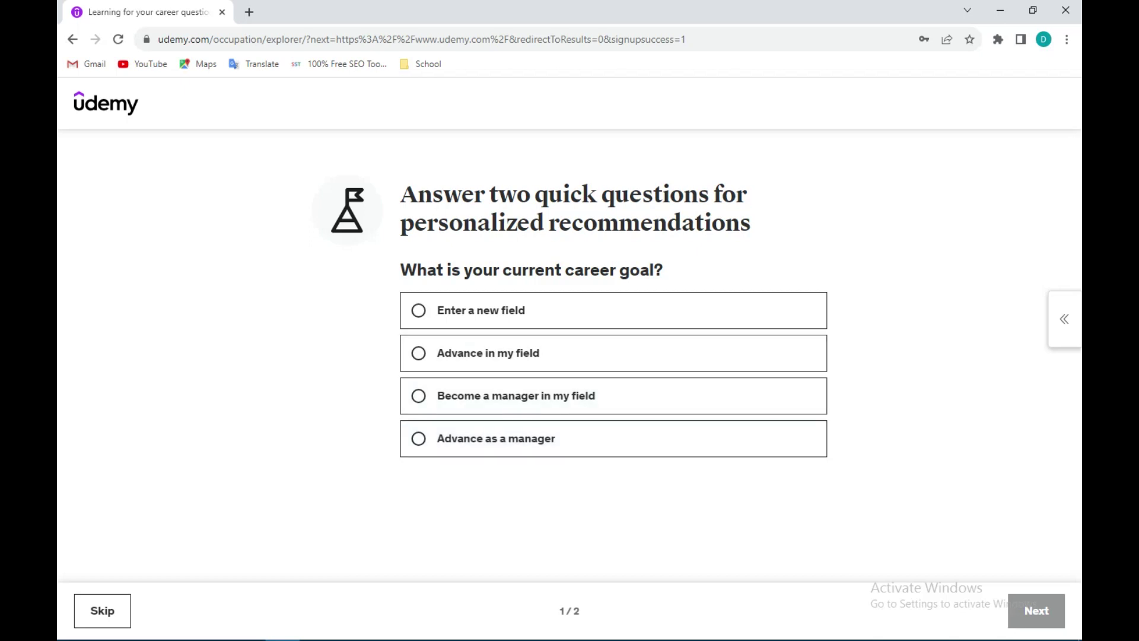
Answer the career goal question with 'Enter a new field' and continue
left_click(486, 310)
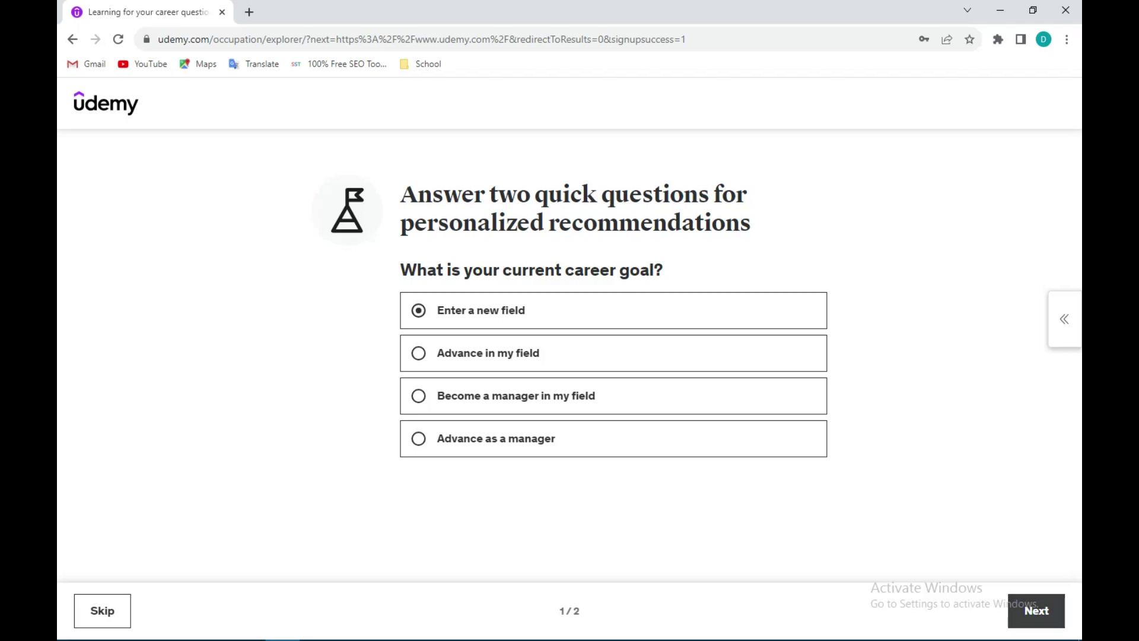
left_click(1036, 611)
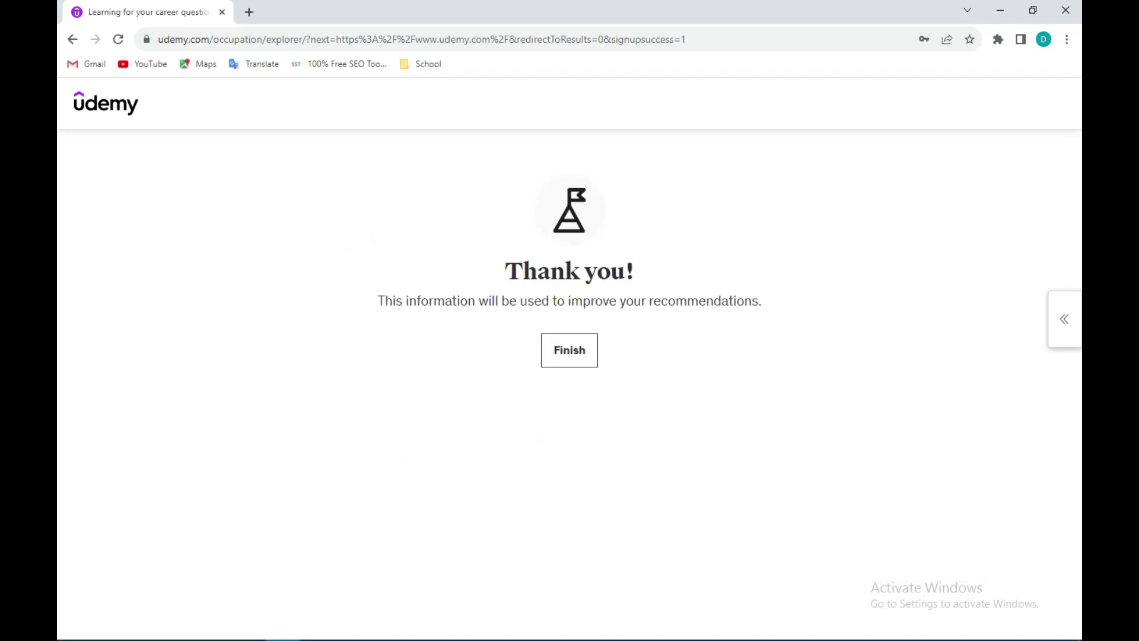
Finish the recommendations questions from the Thank you! screen
left_click(569, 350)
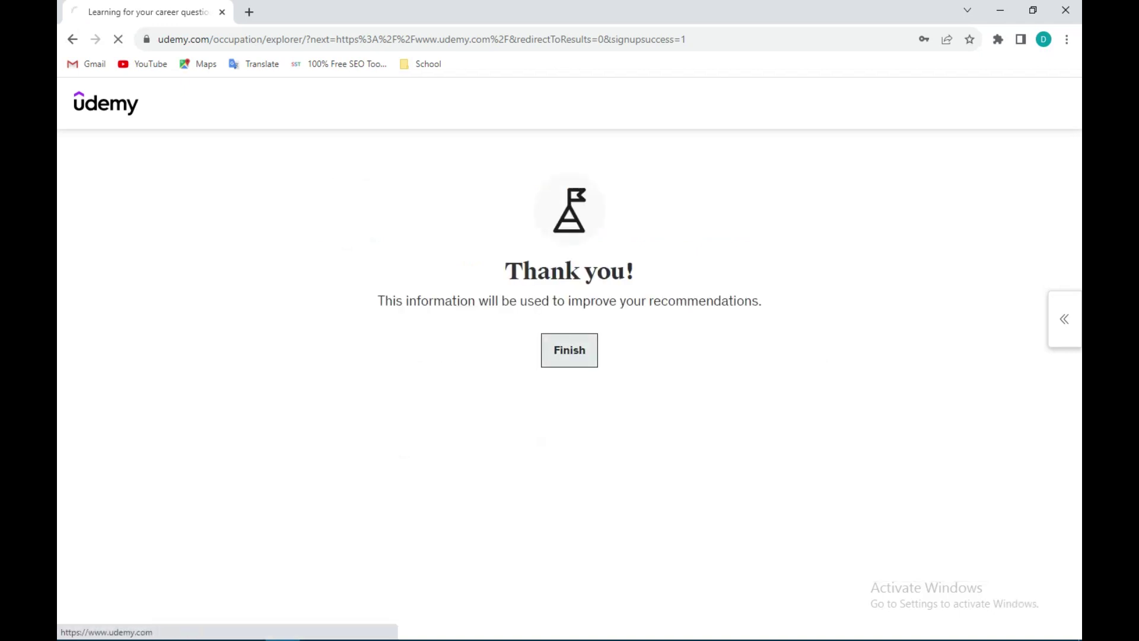